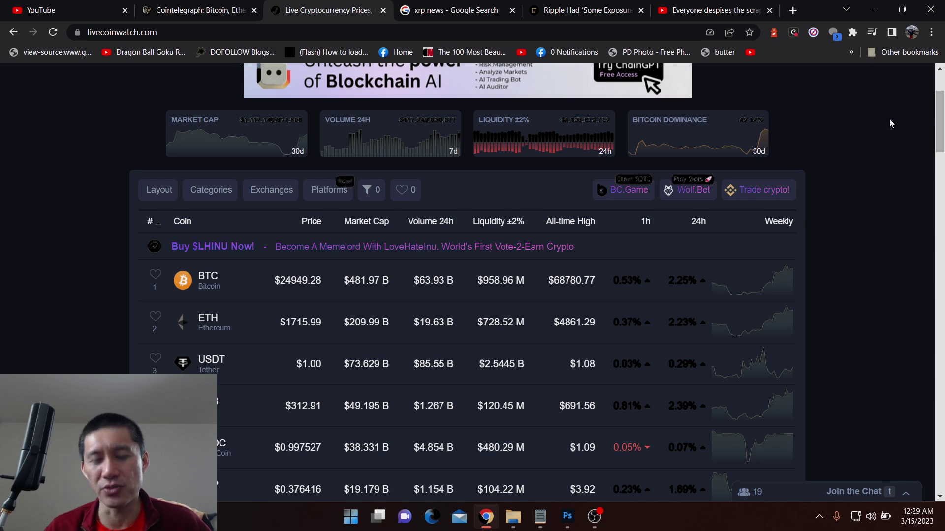
Check the OBS recording window, then switch back to the livecoinwatch price table in Chrome
{"action": "left_click", "coordinate": [594, 516]}
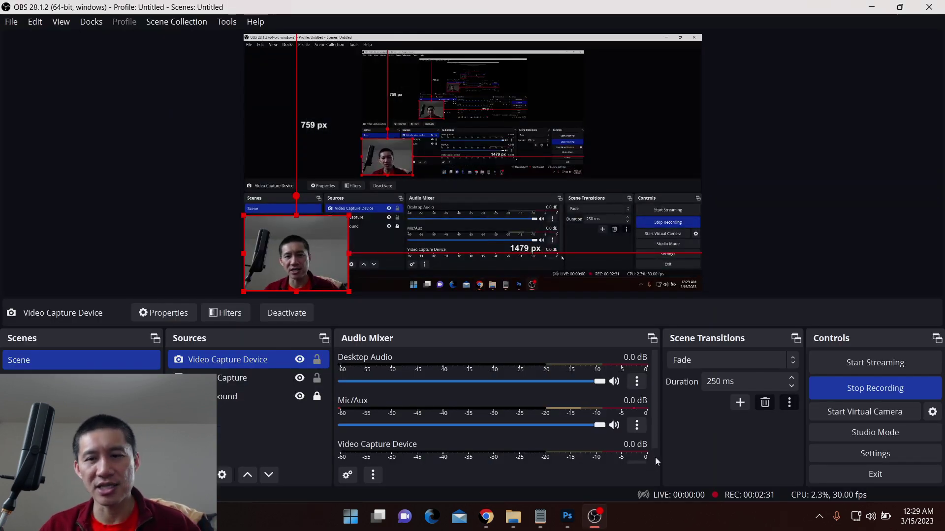
{"action": "left_click", "coordinate": [486, 517]}
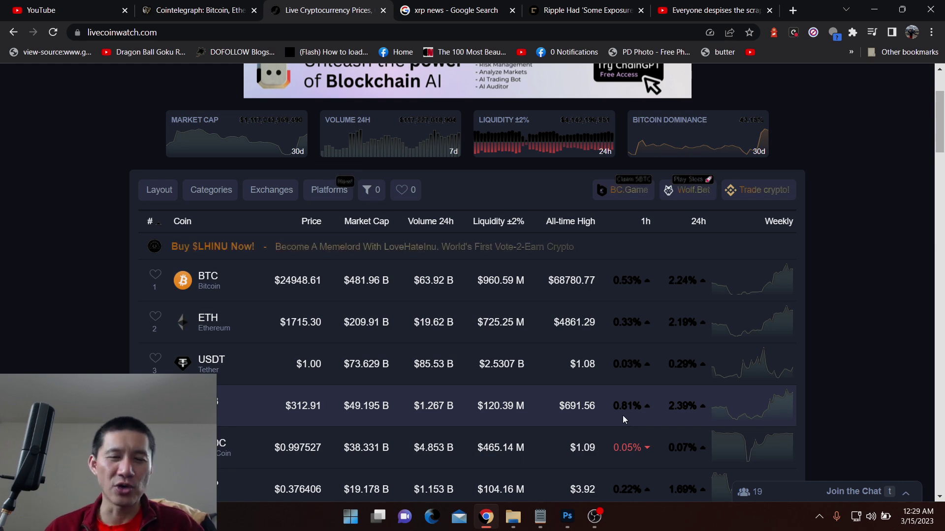
{"action": "scroll", "coordinate": [628, 417], "scroll_direction": "down", "scroll_amount": 1}
{"action": "scroll", "coordinate": [622, 419], "scroll_direction": "down", "scroll_amount": 2}
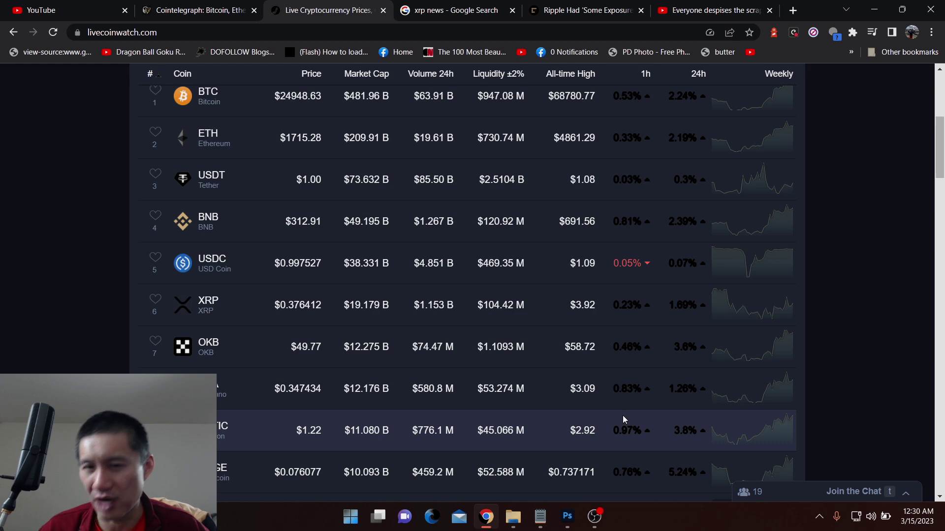
{"action": "left_click", "coordinate": [595, 516]}
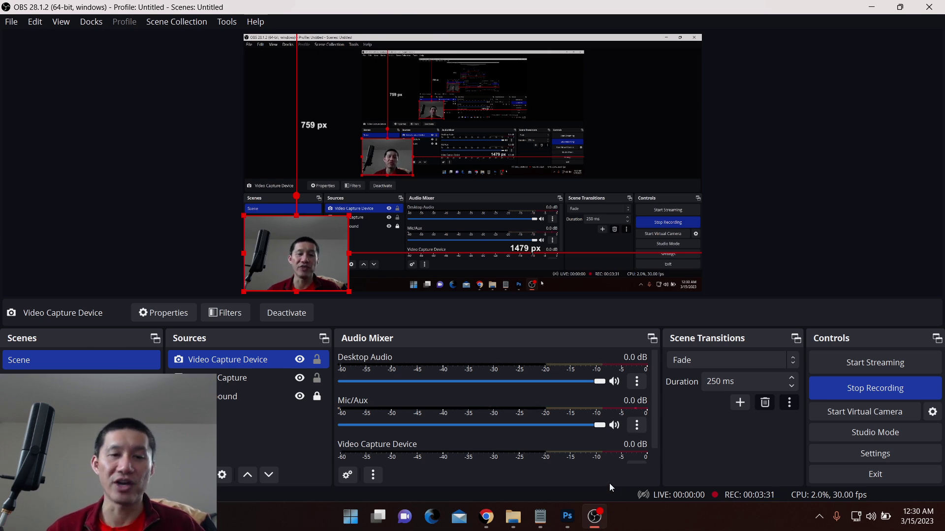
{"action": "left_click", "coordinate": [487, 517]}
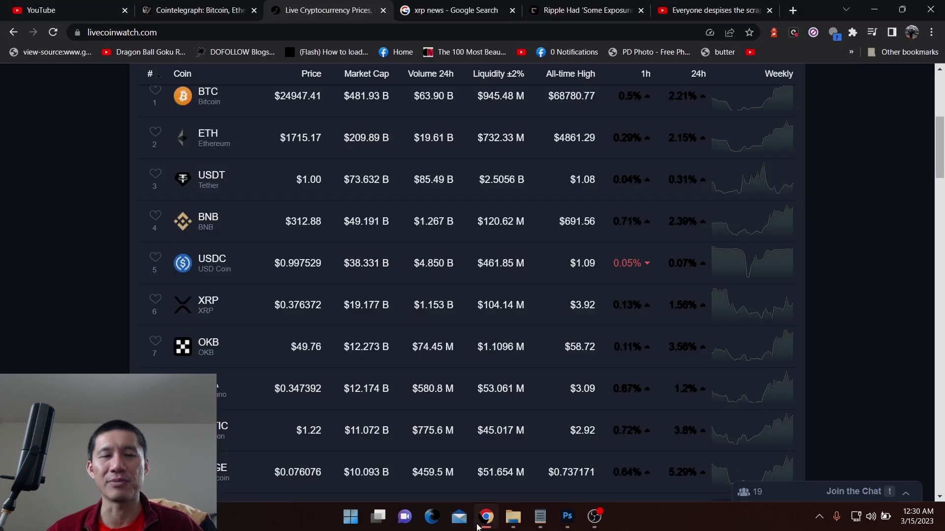